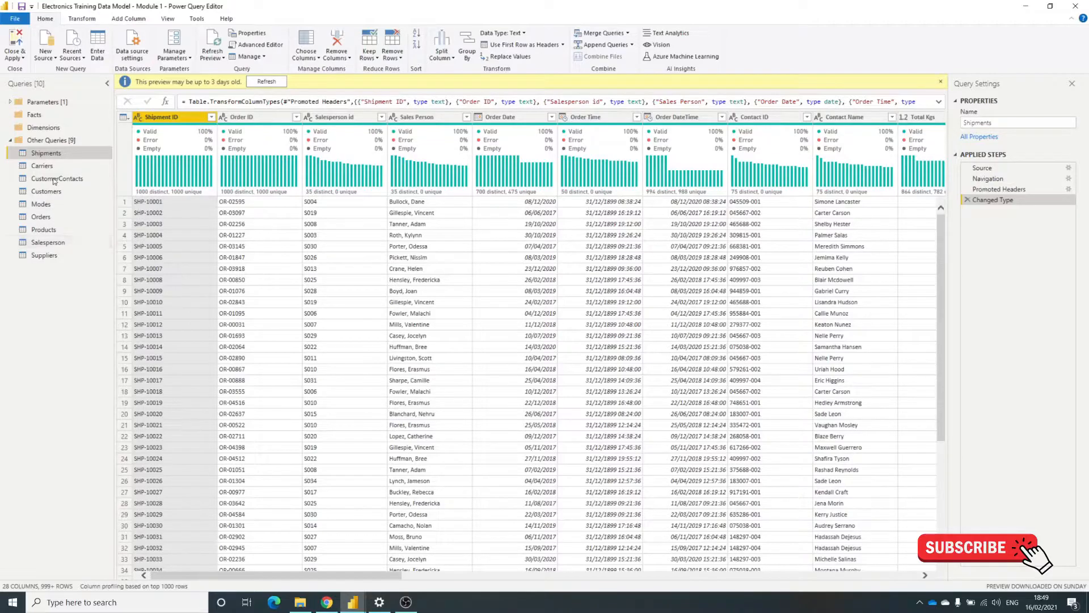
# - Move the Orders query directly below Shipments in the Other Queries group and look across its columns
pyautogui.click(51, 217)
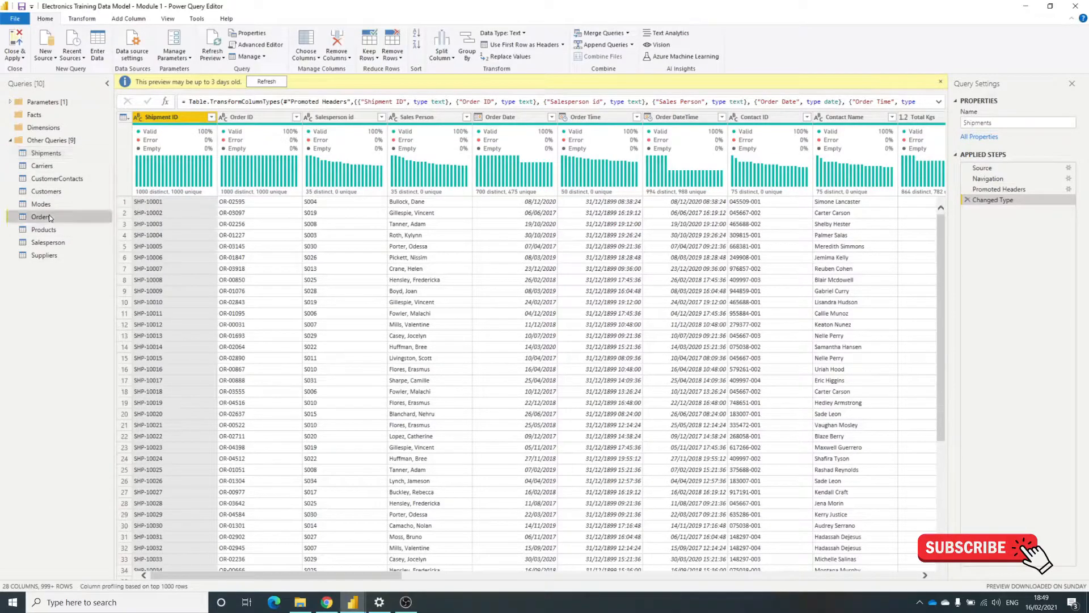
pyautogui.moveTo(51, 179)
pyautogui.mouseDown()
pyautogui.moveTo(57, 159)
pyautogui.moveTo(46, 164)
pyautogui.mouseUp()
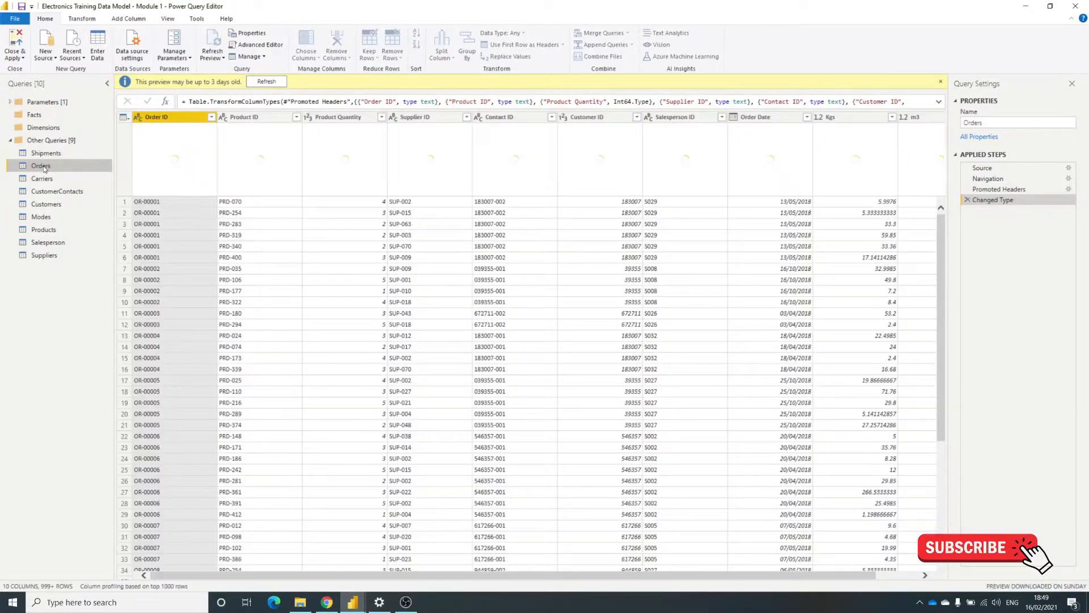
pyautogui.moveTo(315, 574); pyautogui.dragTo(368, 574)
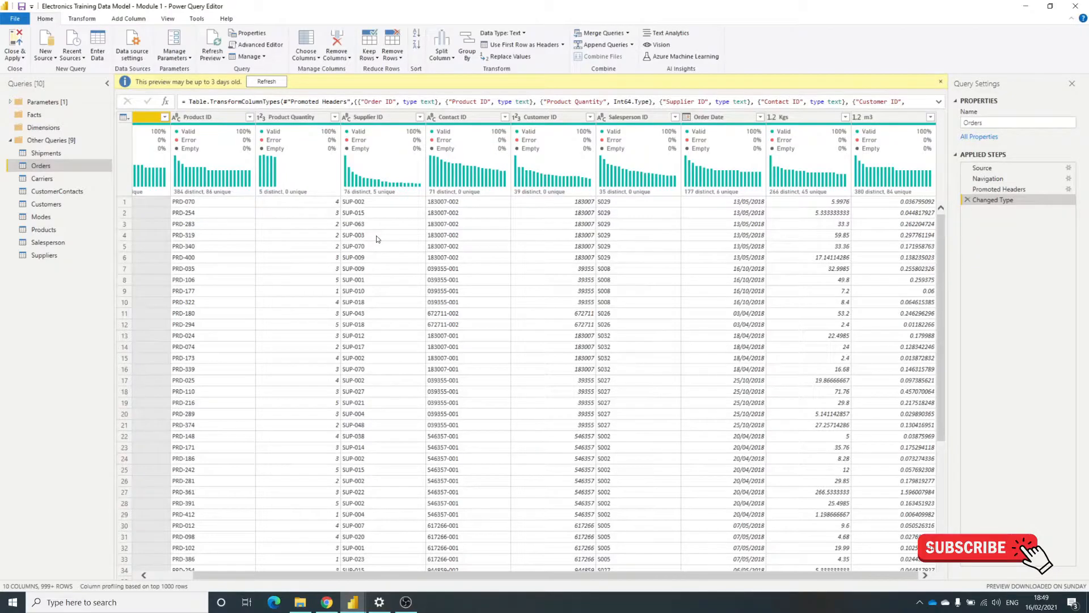
# - Review the Shipments columns and the Carriers, CustomerContacts, Modes and Salesperson queries to tell fact tables from dimension tables
pyautogui.click(50, 154)
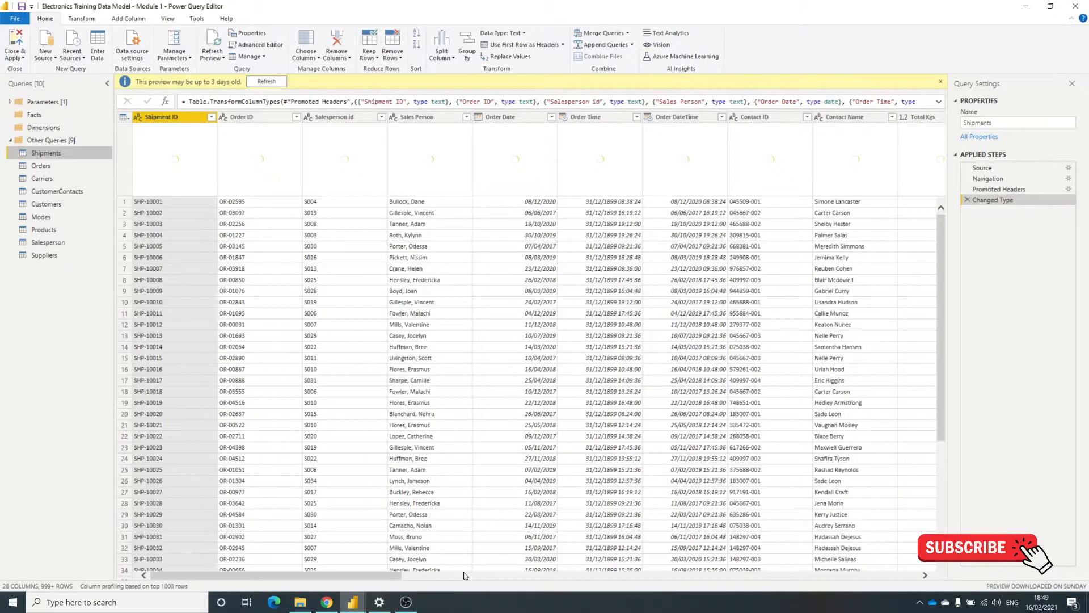
pyautogui.moveTo(791, 592); pyautogui.dragTo(896, 574)
pyautogui.click(905, 575)
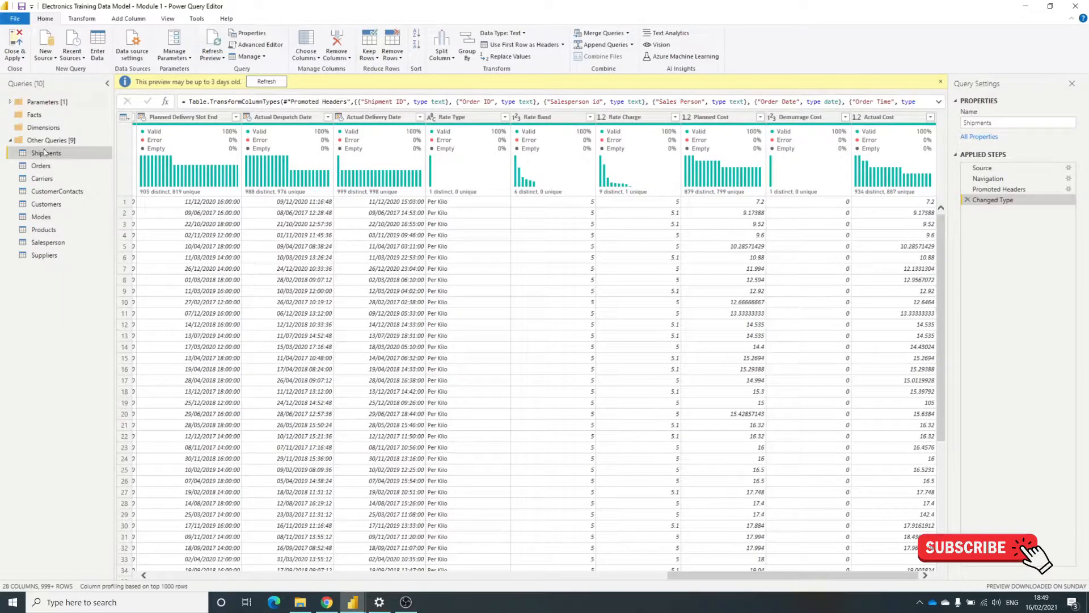
pyautogui.click(49, 181)
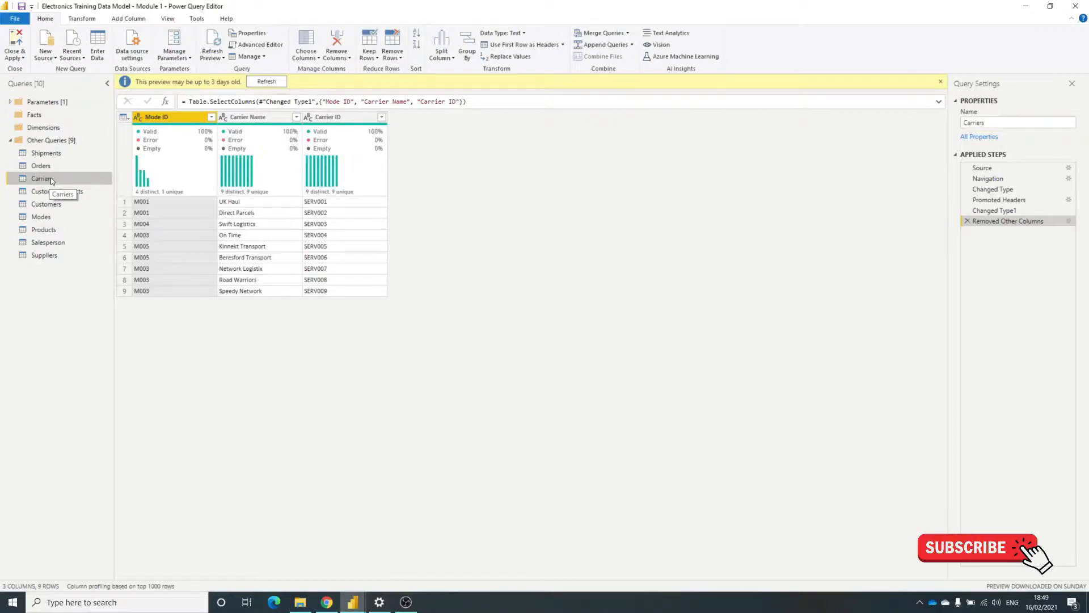
pyautogui.click(58, 192)
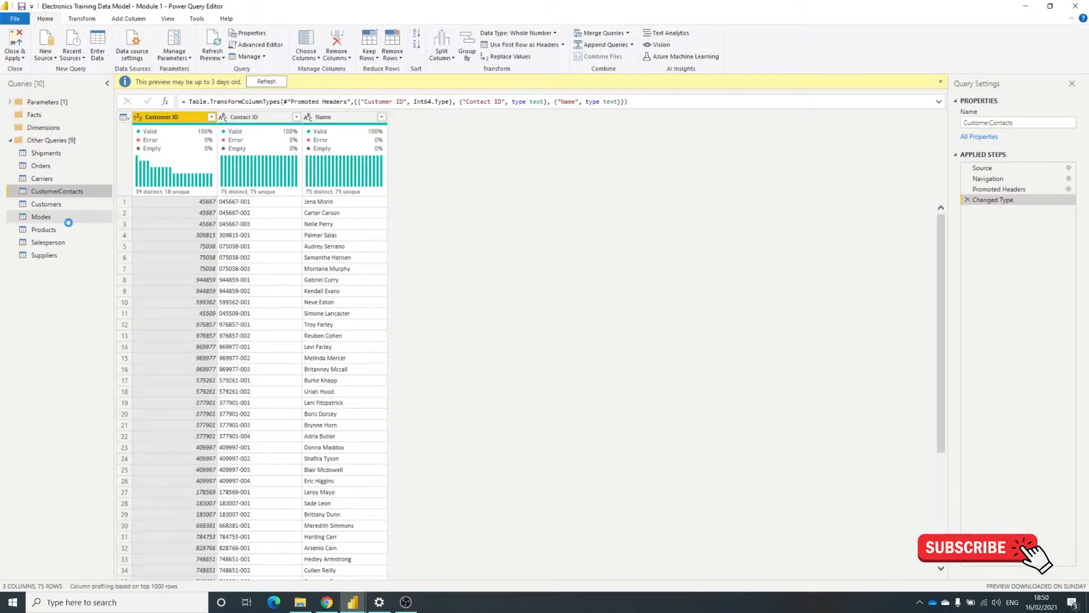
pyautogui.click(63, 217)
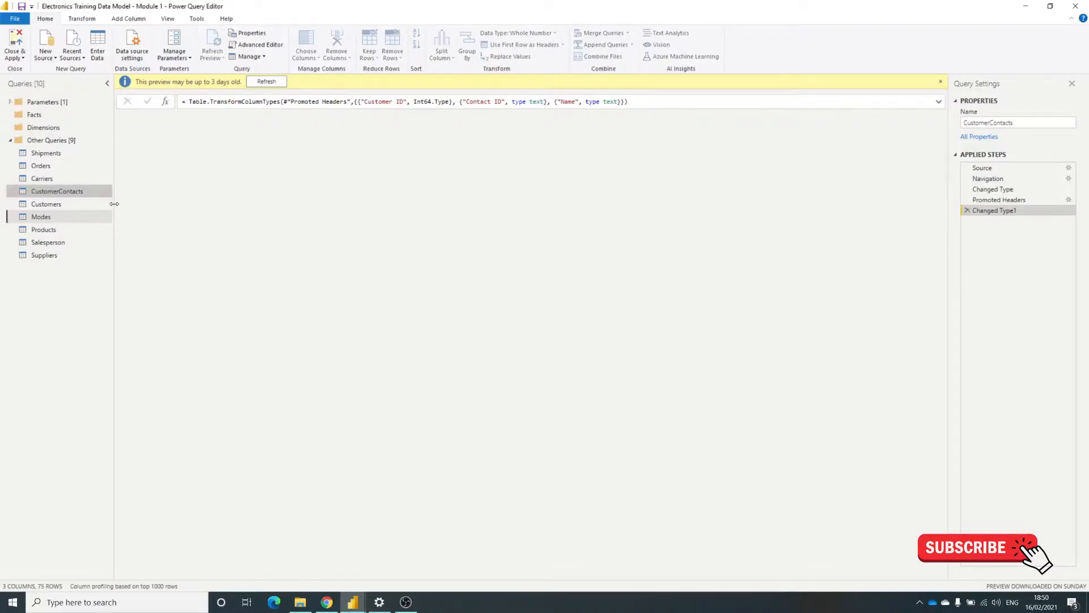
pyautogui.click(63, 242)
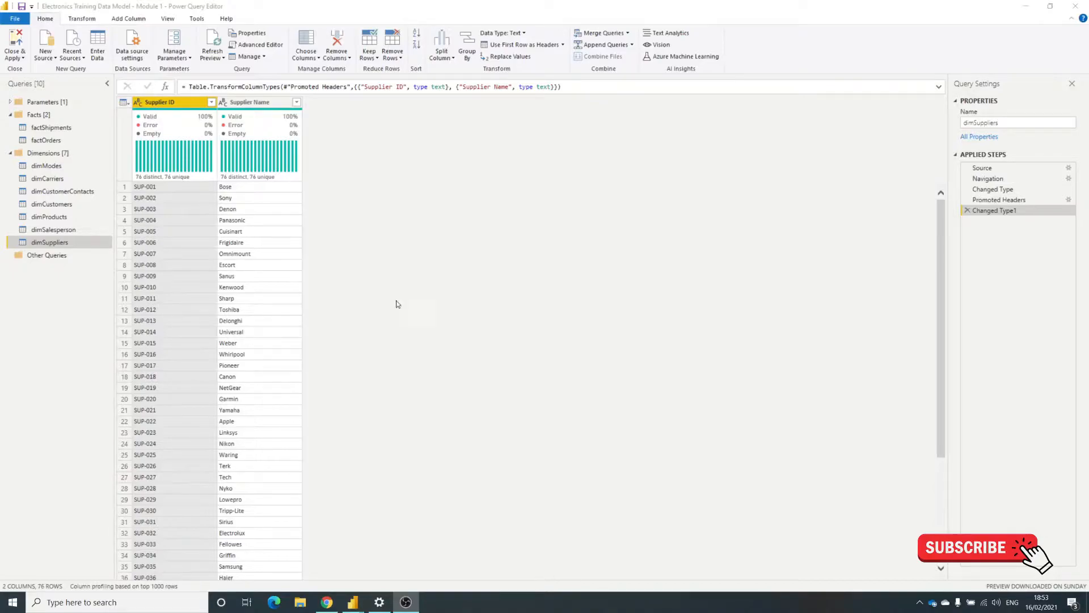
# - Compare the Salesperson id and Sales Person columns of factShipments with the dimSalesperson table
pyautogui.click(64, 131)
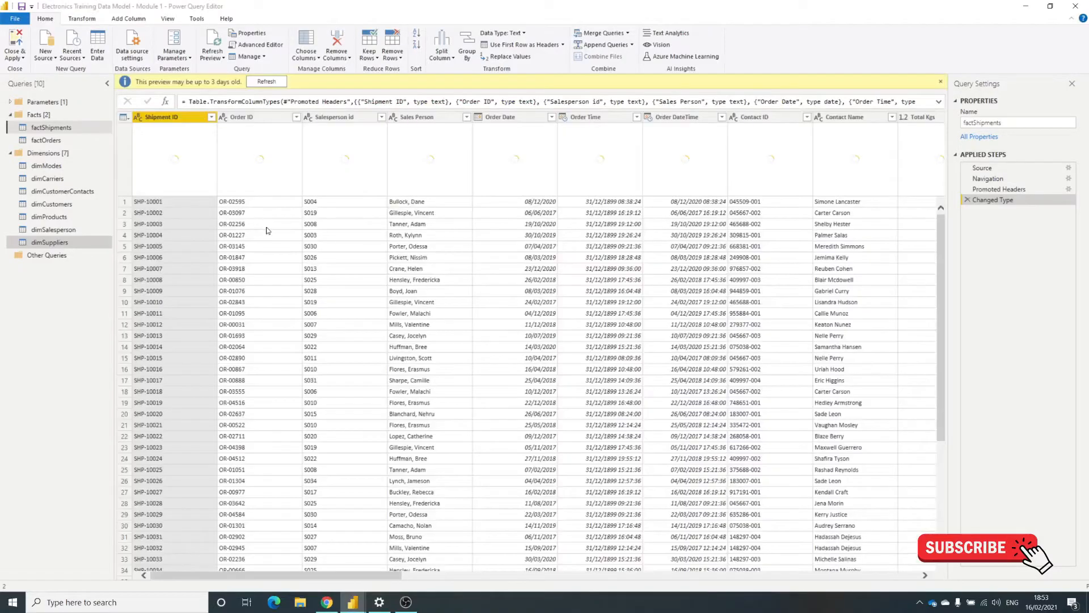
pyautogui.click(416, 117)
pyautogui.click(334, 119)
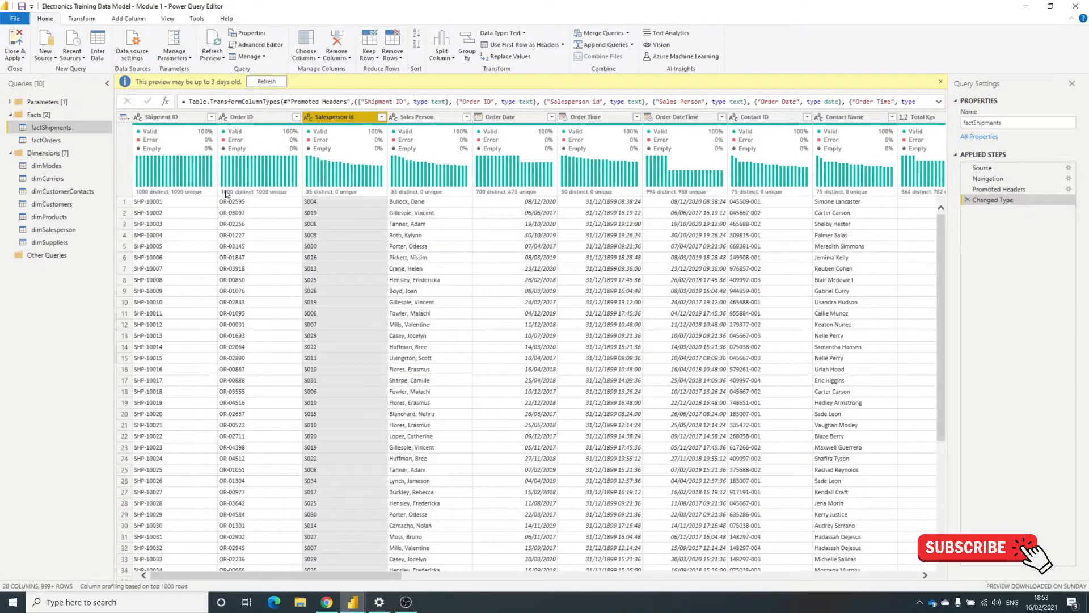
pyautogui.click(54, 229)
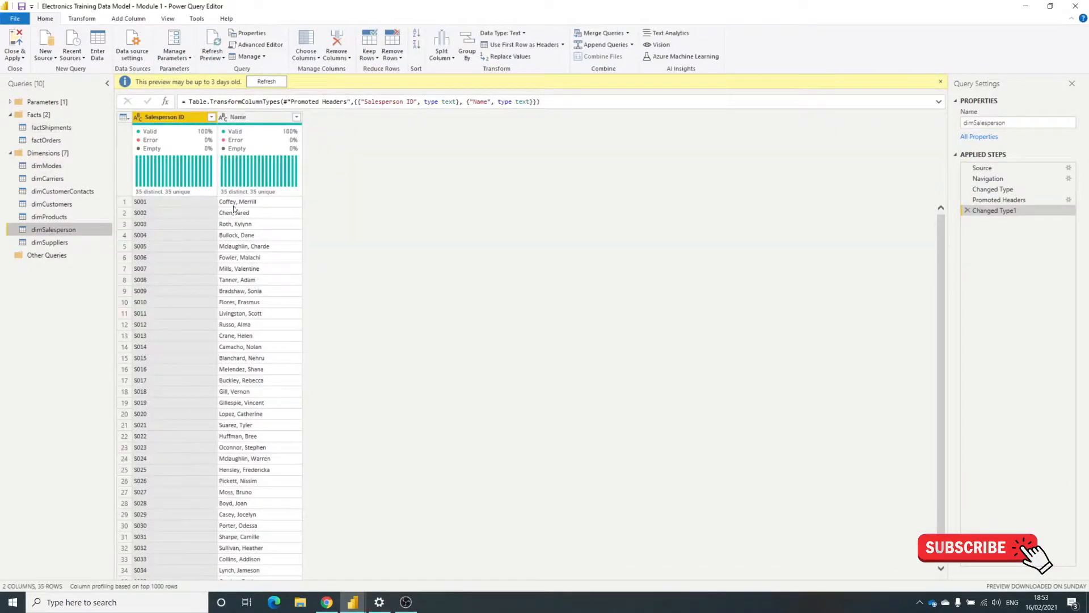
# - Remove the Sales Person column from the factShipments query
pyautogui.click(51, 127)
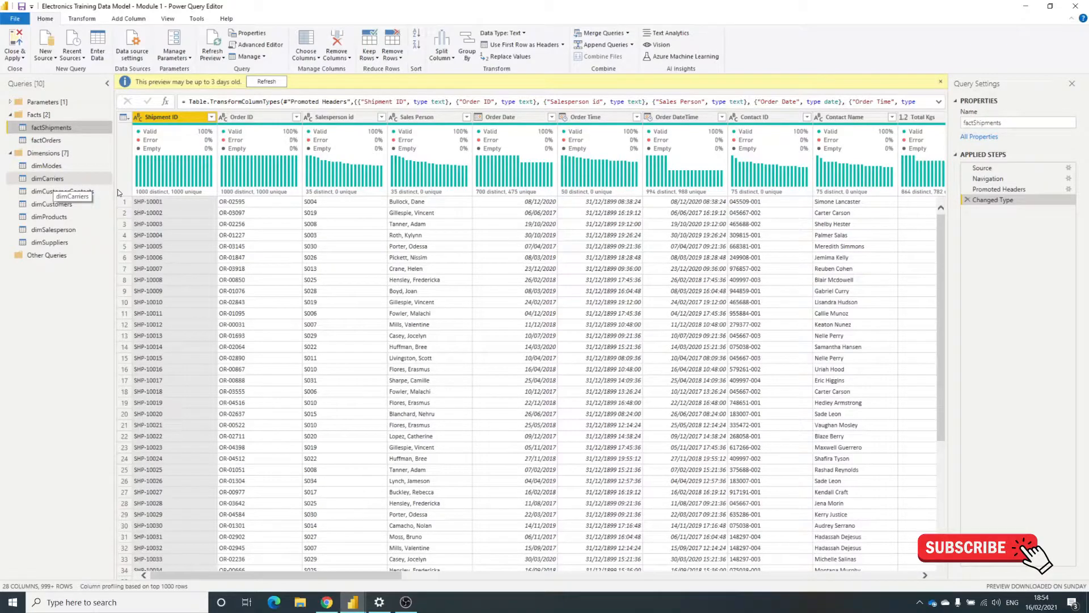
pyautogui.click(417, 118)
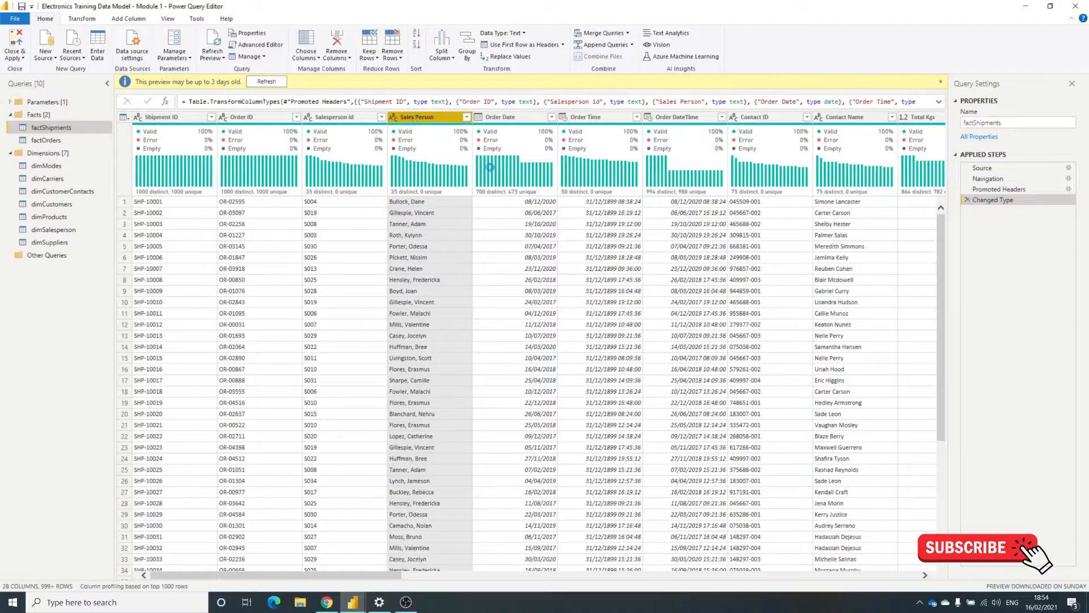
pyautogui.press('Delete')
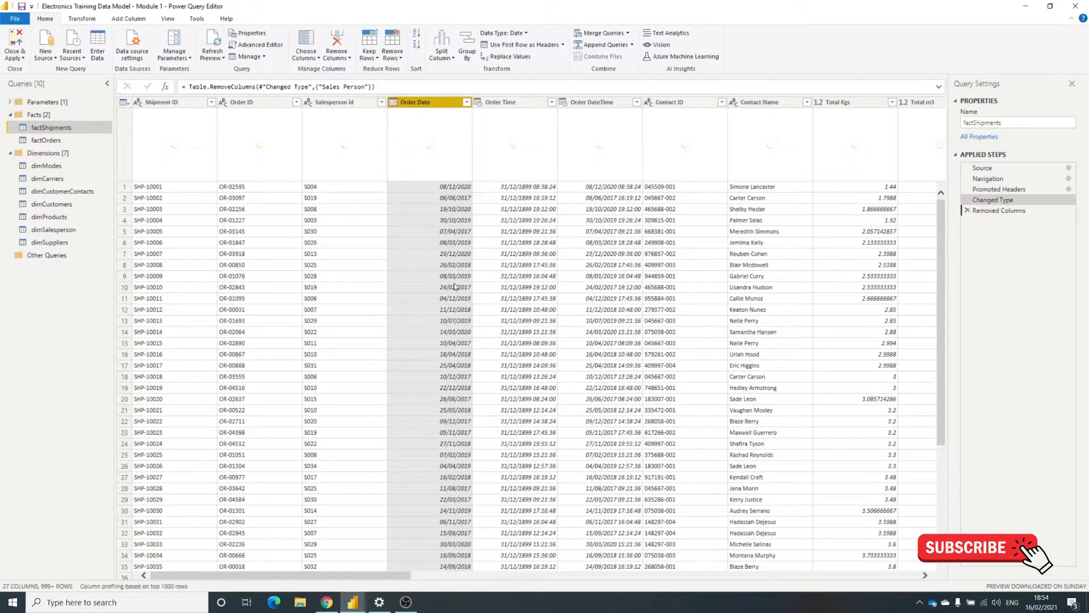
# - Remove the Contact Name column from the factShipments query
pyautogui.moveTo(401, 576); pyautogui.dragTo(513, 582)
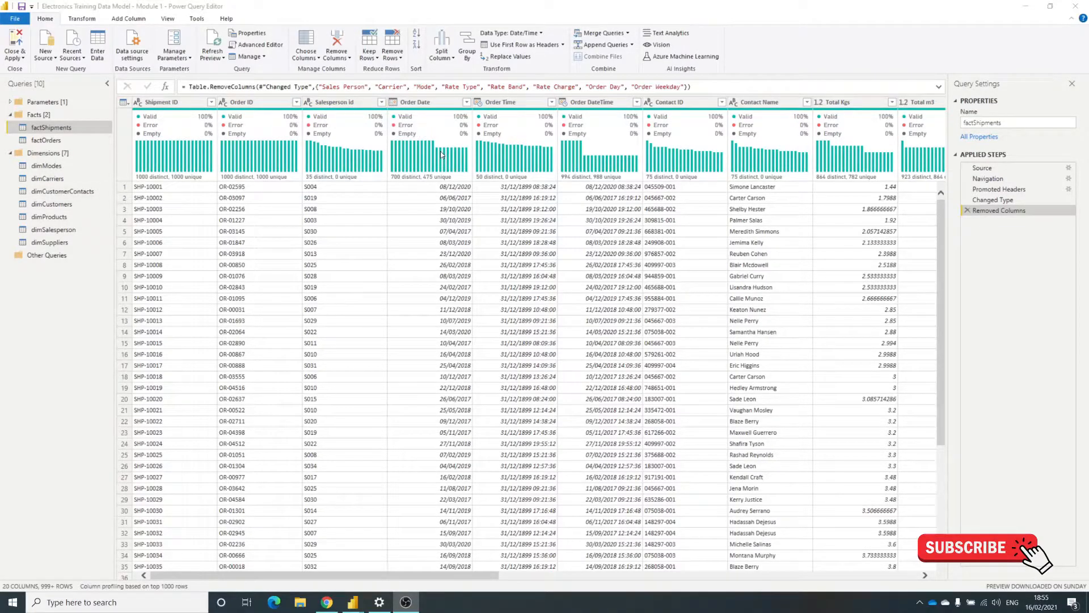
pyautogui.click(755, 103)
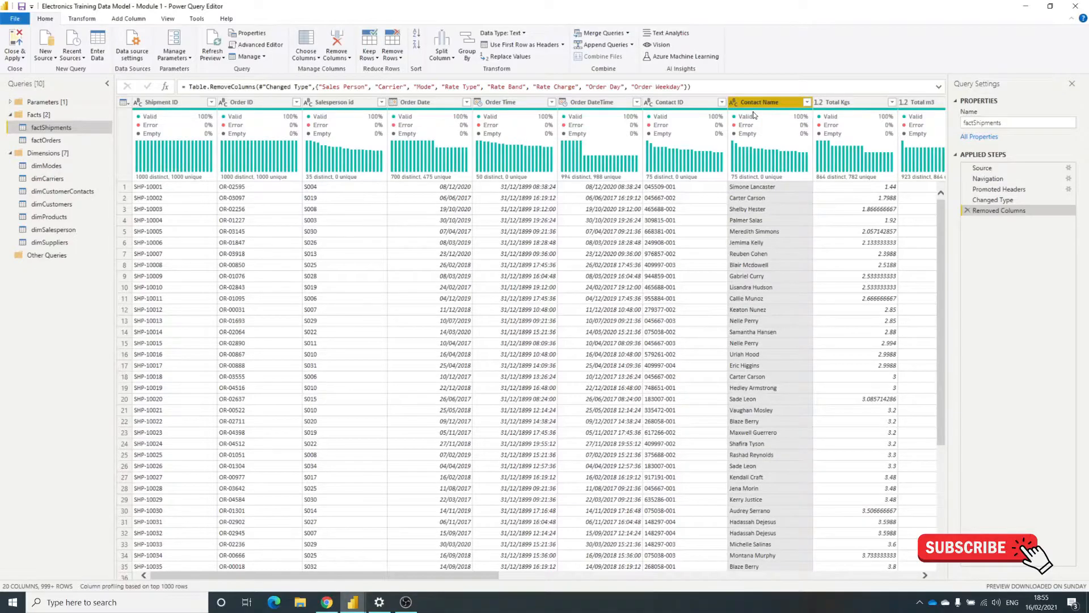
pyautogui.moveTo(754, 116)
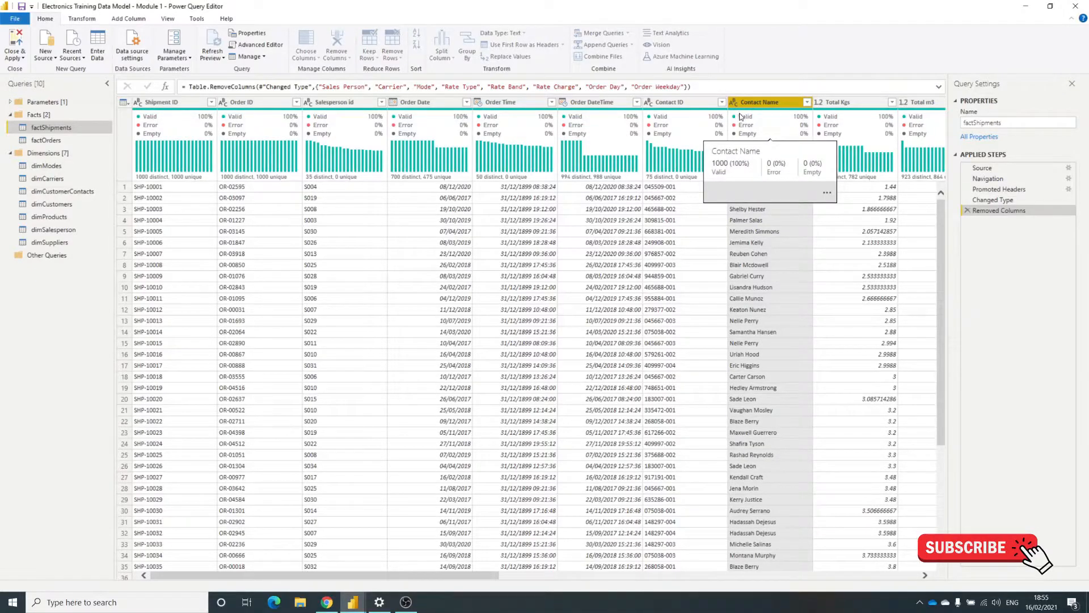
pyautogui.press('Delete')
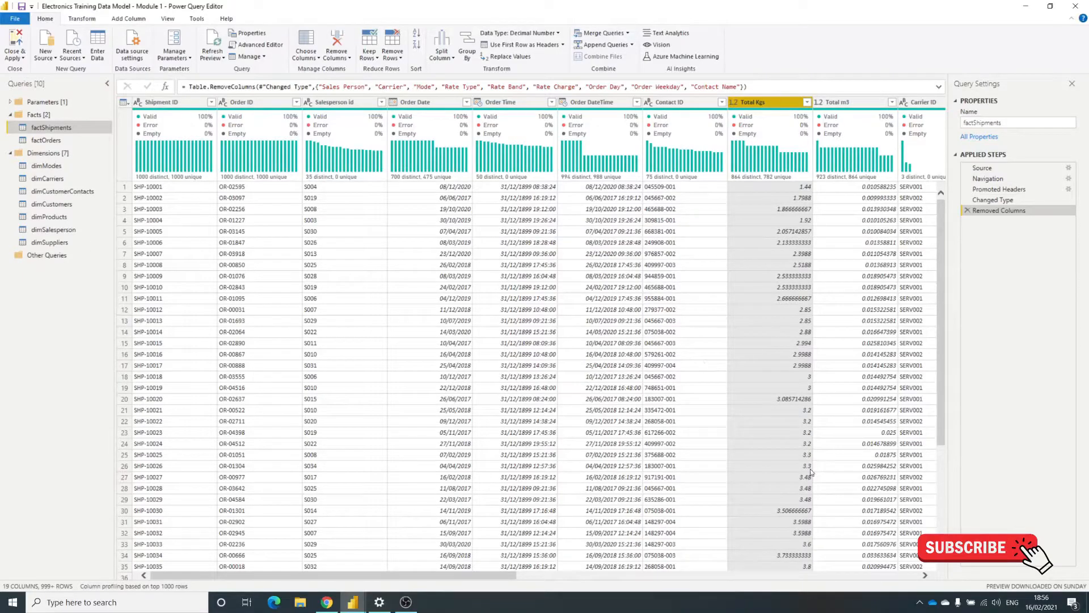
# - Duplicate the Planned Despatch Date column in factShipments
pyautogui.moveTo(502, 578); pyautogui.dragTo(645, 578)
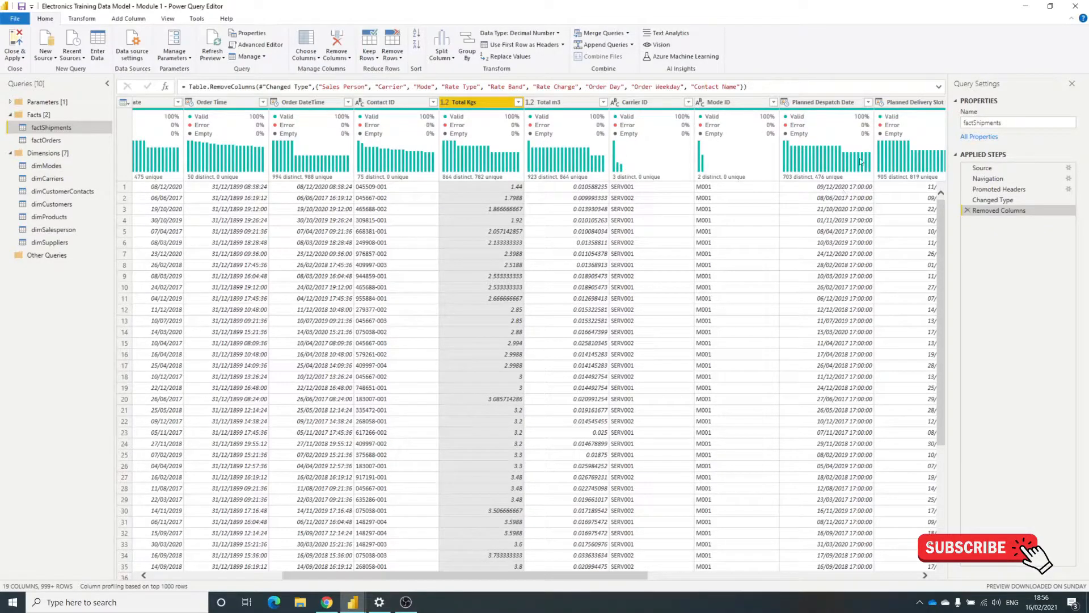
pyautogui.keyDown('ctrl'); pyautogui.click(825, 102); pyautogui.keyUp('ctrl')
pyautogui.moveTo(635, 575); pyautogui.dragTo(669, 575)
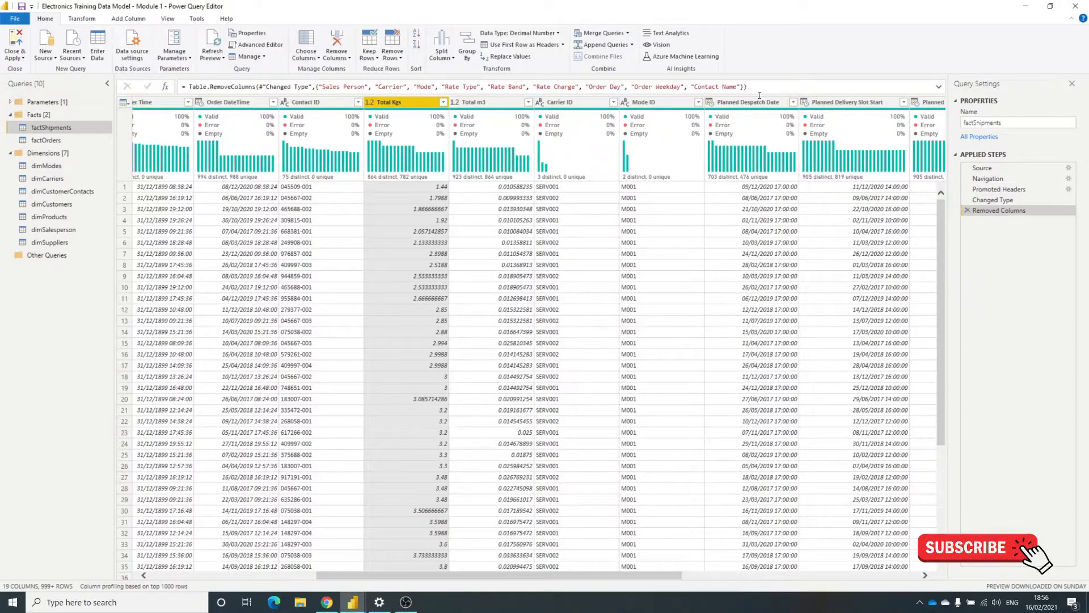
pyautogui.rightClick(751, 106)
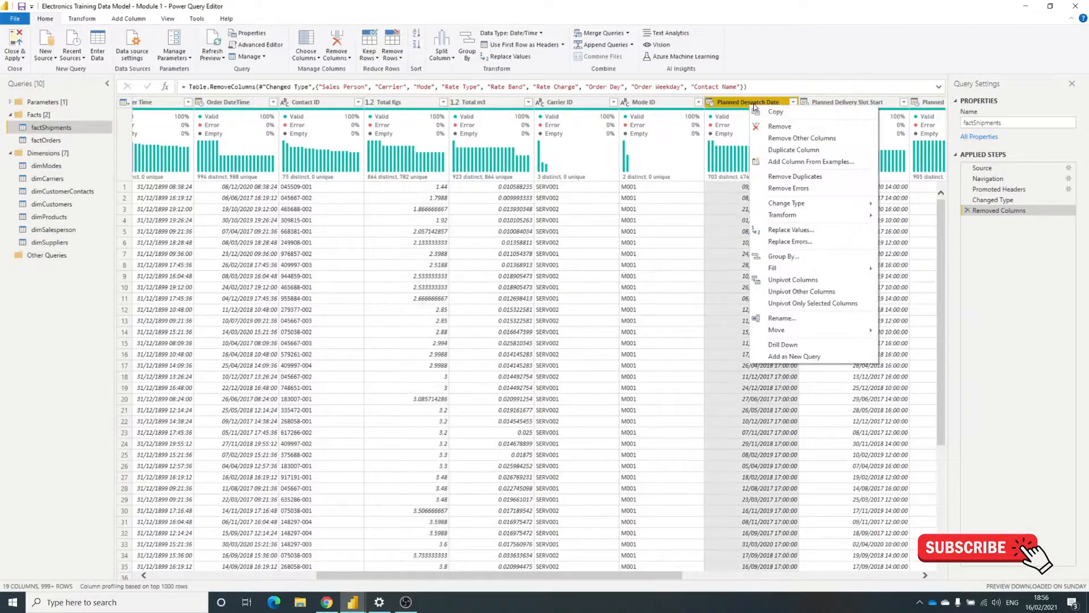
pyautogui.click(790, 150)
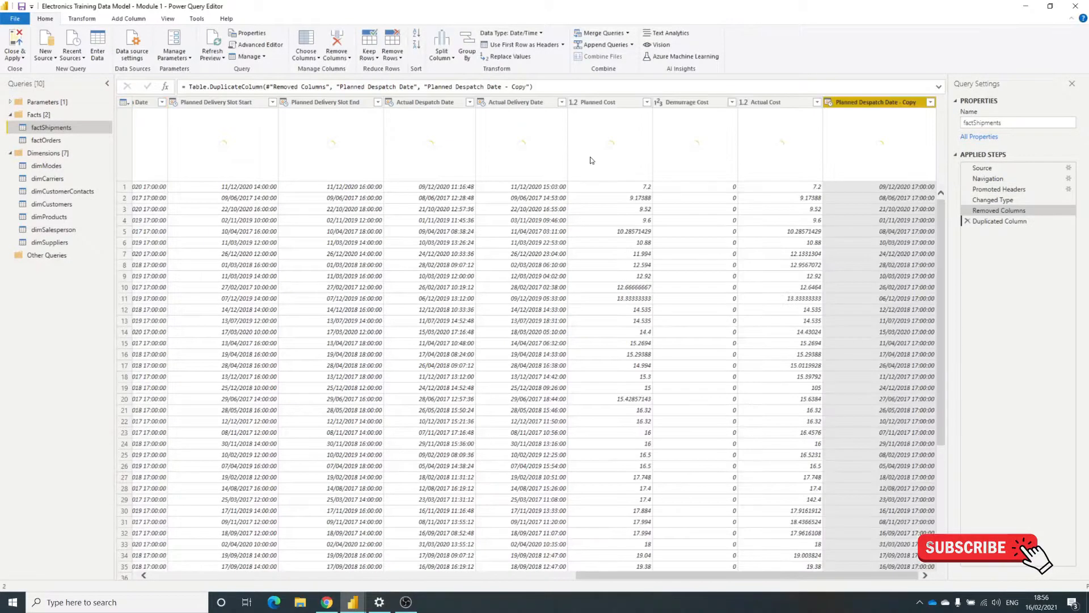
# - Set the data type of the duplicated Planned Despatch Date column to Time and of the original to Date
pyautogui.click(830, 102)
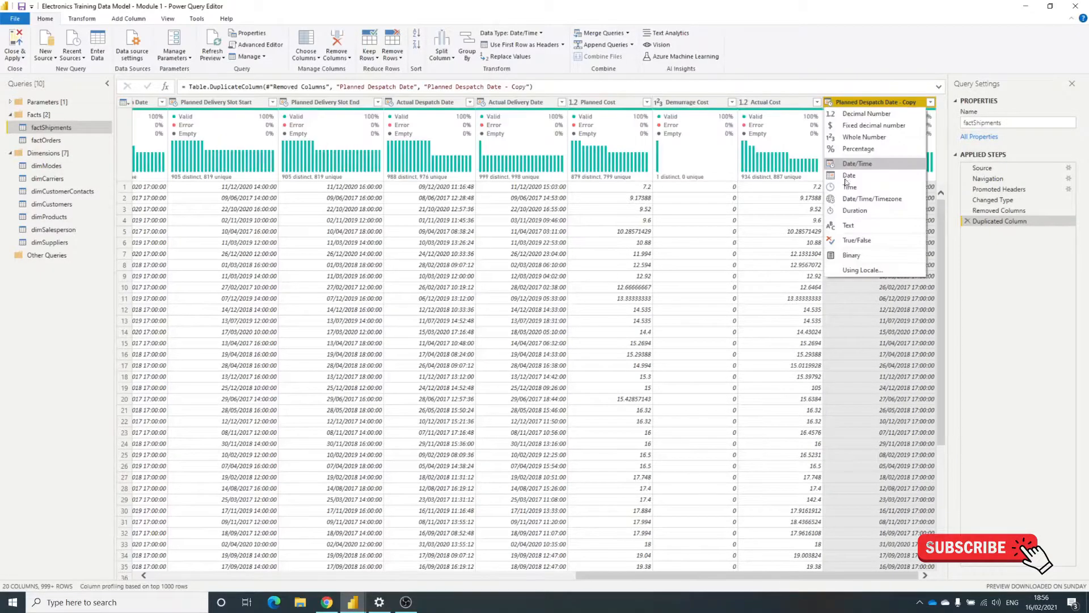
pyautogui.click(851, 188)
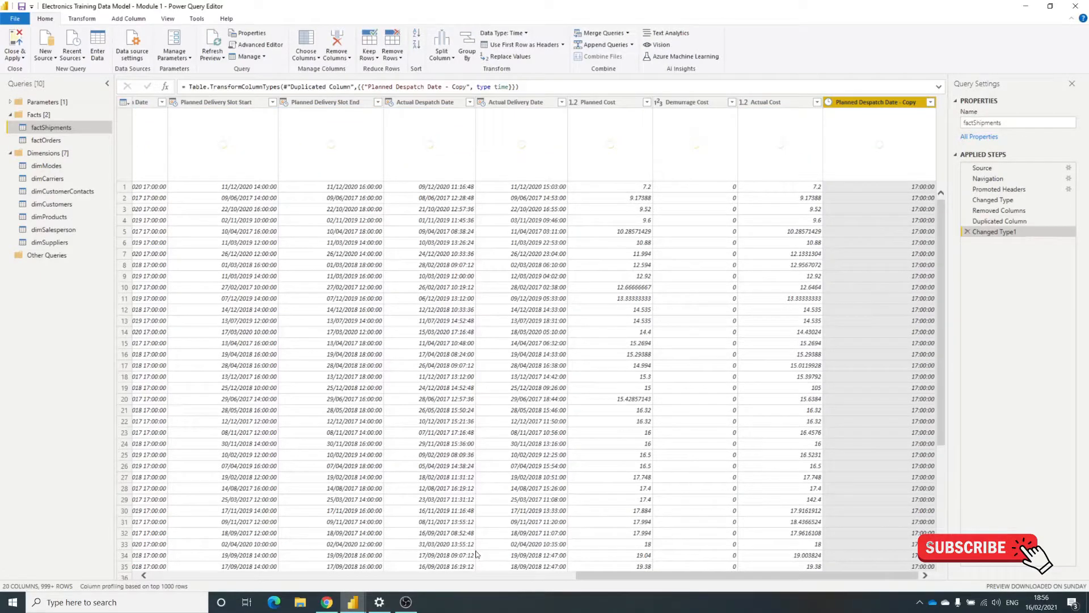
pyautogui.moveTo(590, 577); pyautogui.dragTo(536, 577)
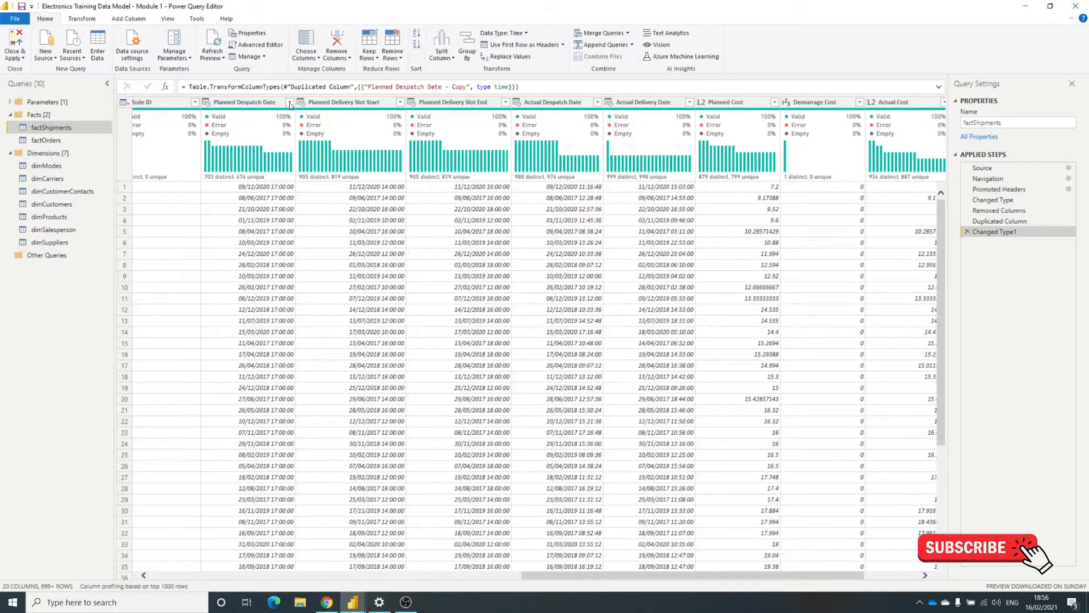
pyautogui.click(208, 102)
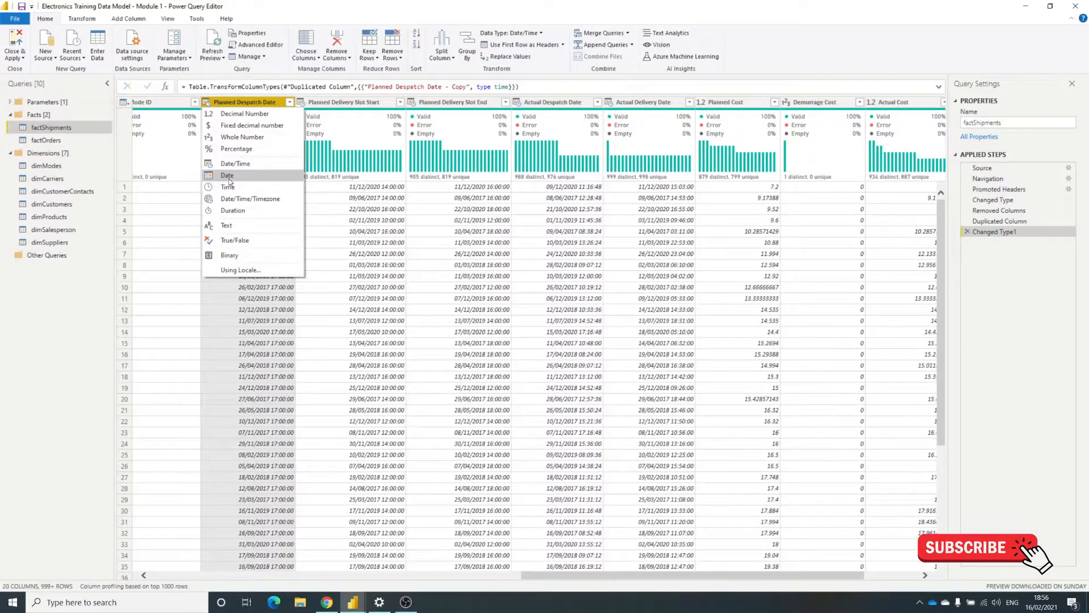
pyautogui.click(228, 171)
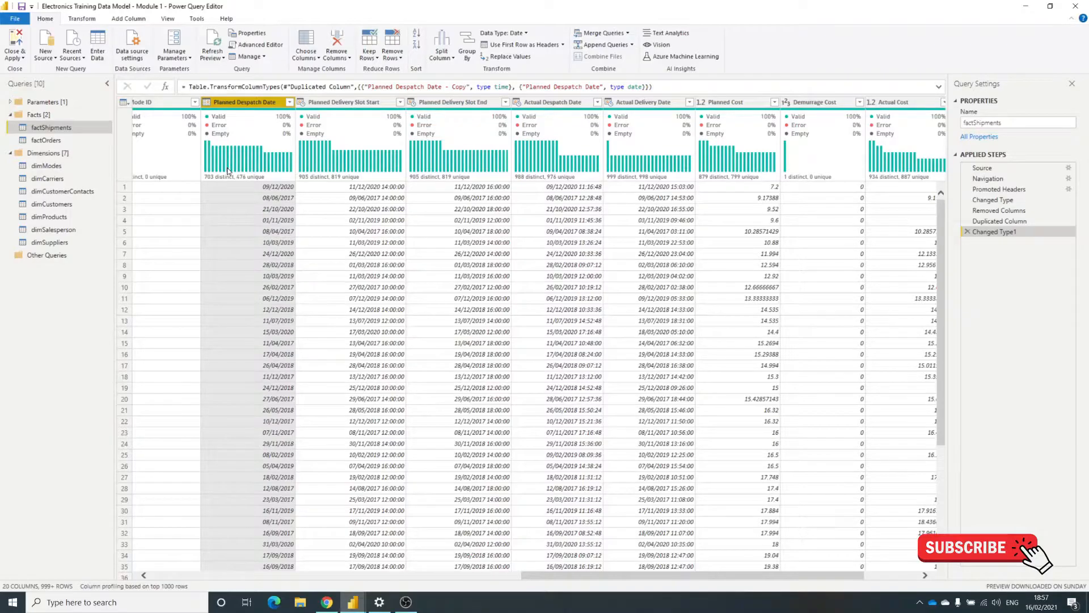
# - Set the data type of the Planned Cost column in factShipments to Fixed decimal number
pyautogui.moveTo(624, 575); pyautogui.dragTo(679, 575)
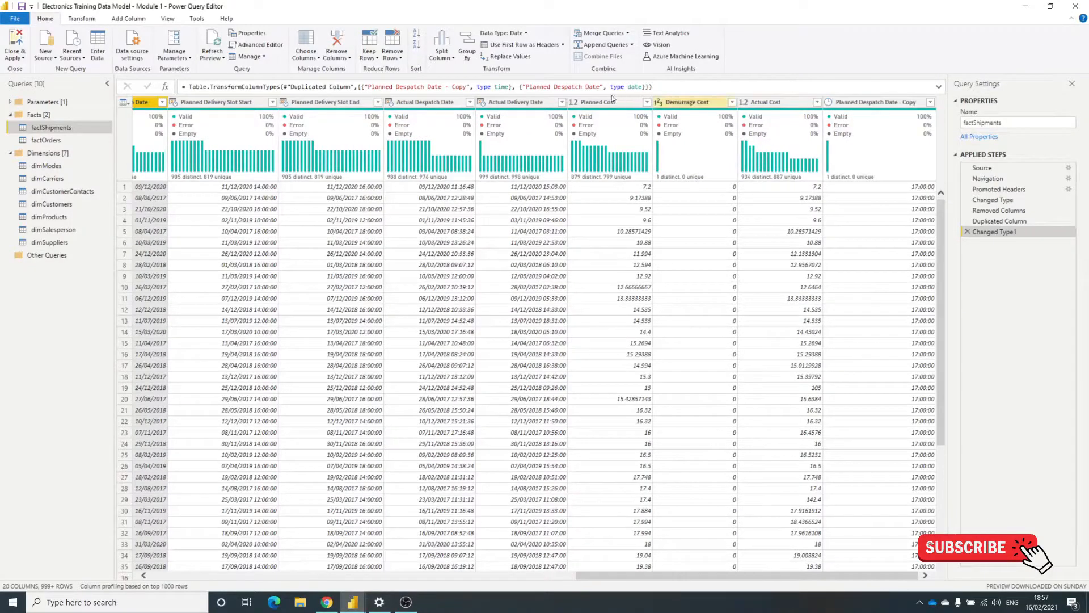
pyautogui.click(573, 102)
pyautogui.click(595, 127)
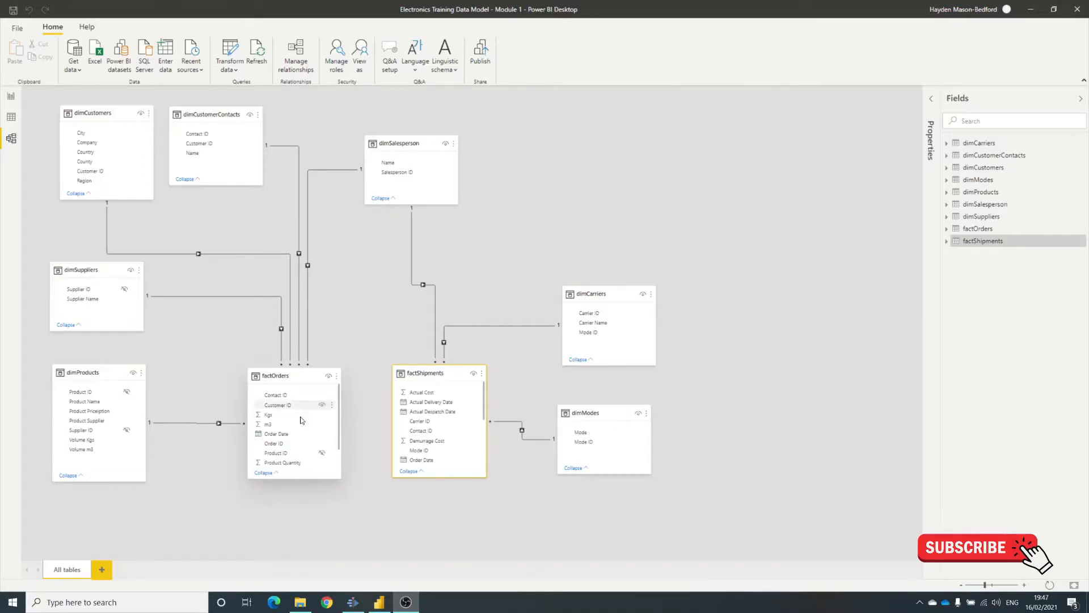
# - Examine the Contact ID key in factOrders, the ID fields of dimCustomerContacts and the dimSalesperson table in the model diagram
pyautogui.click(281, 396)
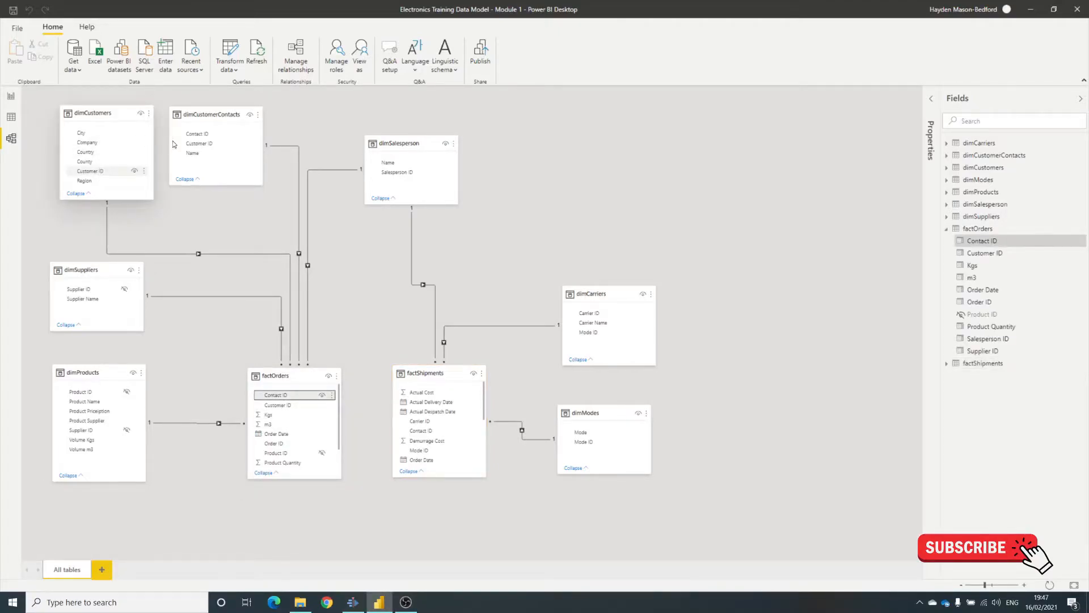
pyautogui.click(210, 144)
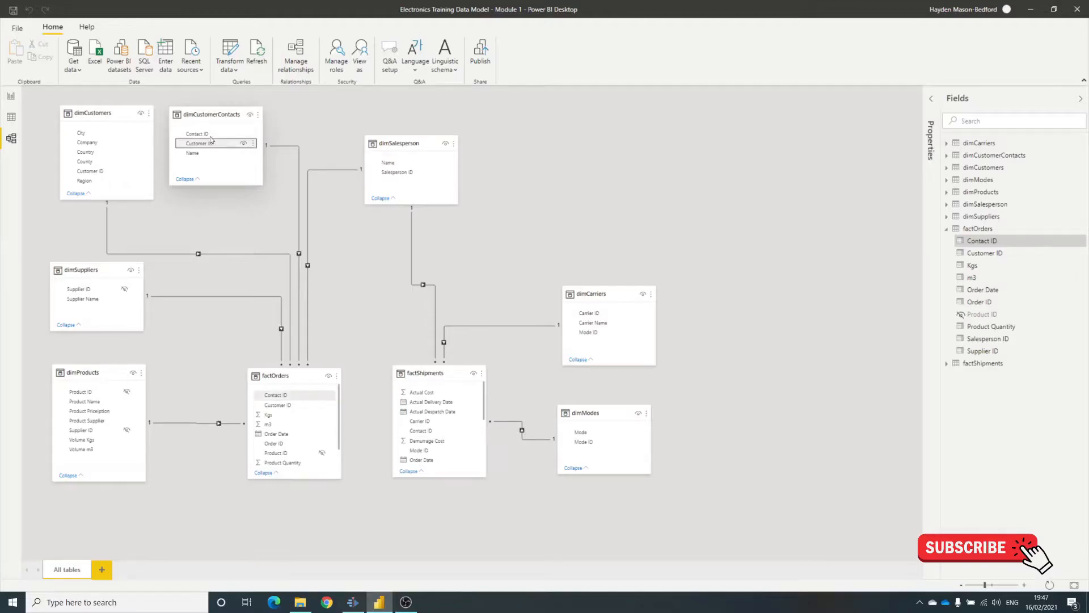
pyautogui.click(243, 134)
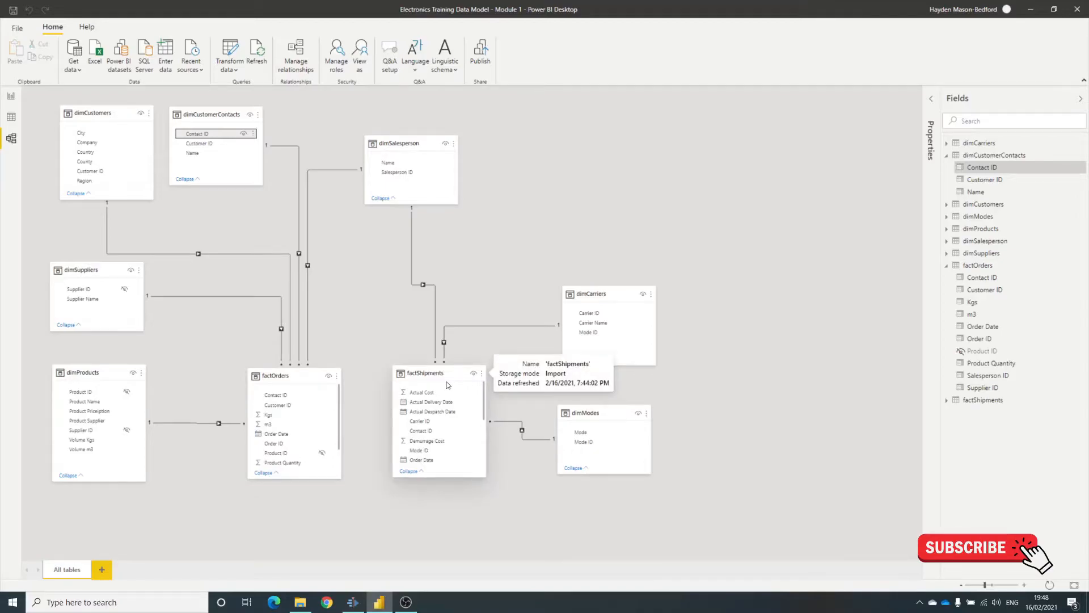
pyautogui.click(412, 142)
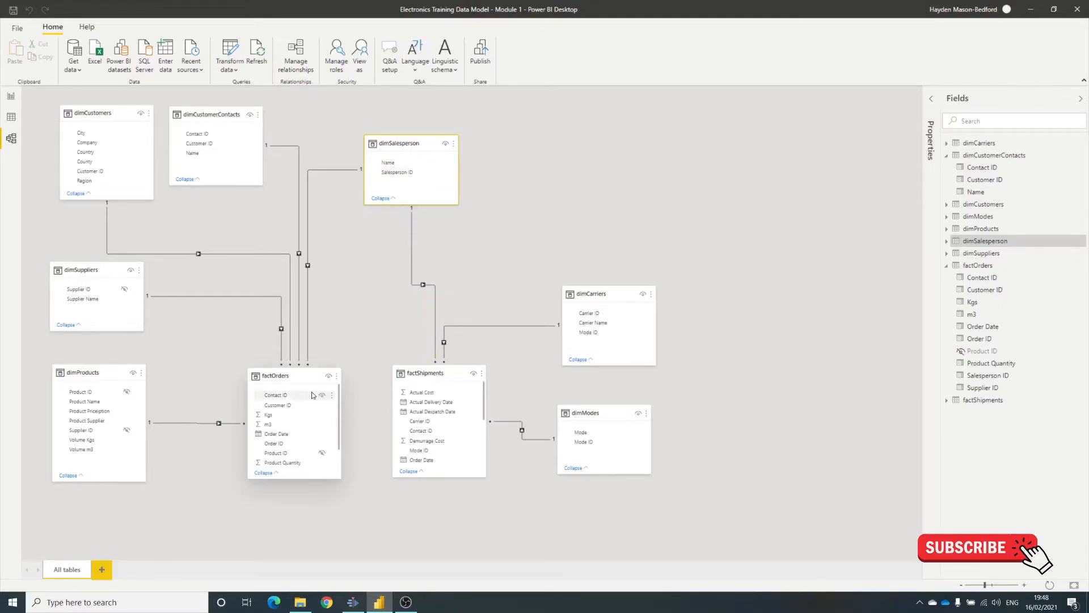
# - Create a relationship between the Order ID columns of factOrders and factShipments
pyautogui.moveTo(286, 446); pyautogui.dragTo(430, 451)
pyautogui.rightClick(367, 424)
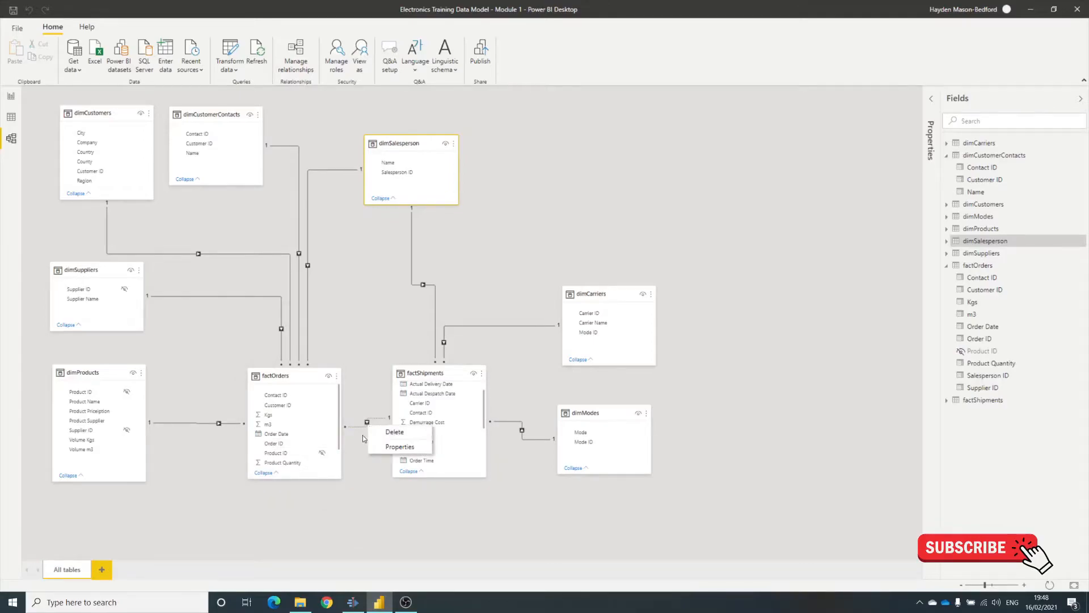
pyautogui.click(363, 435)
pyautogui.click(367, 423)
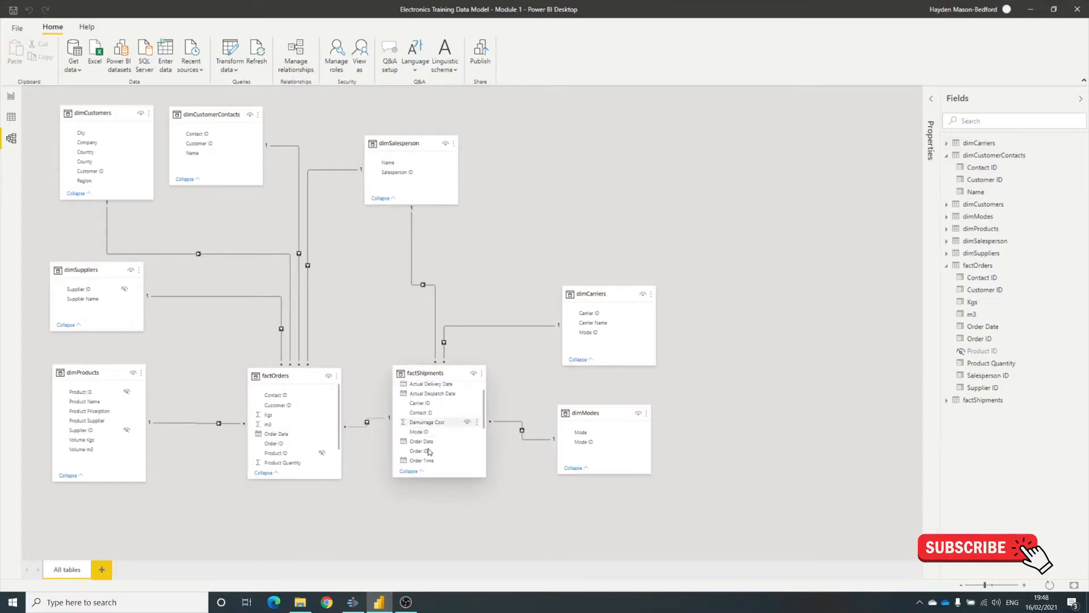
# - Delete the relationship between dimSalesperson and factShipments
pyautogui.rightClick(412, 244)
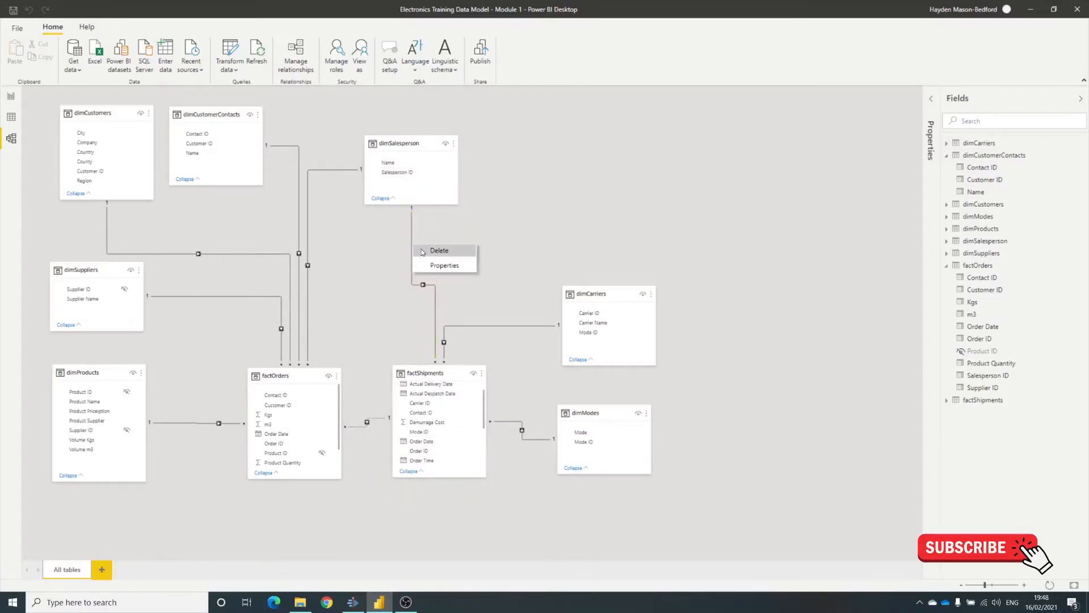
pyautogui.click(423, 250)
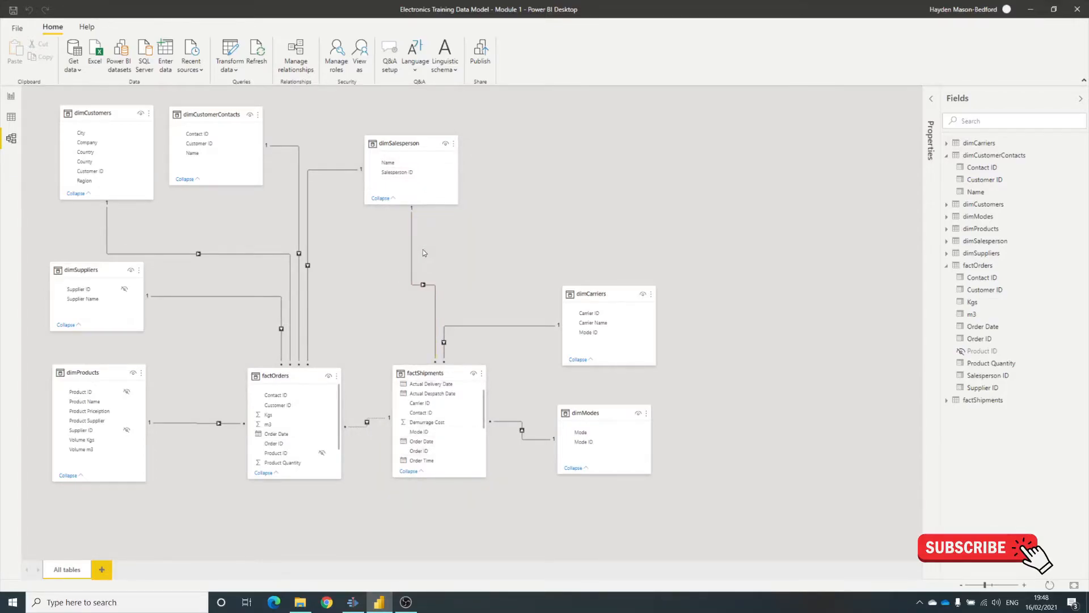
# - Make the factOrders–factShipments relationship active and set its cross filter direction to Both
pyautogui.rightClick(368, 424)
pyautogui.click(399, 446)
pyautogui.click(388, 398)
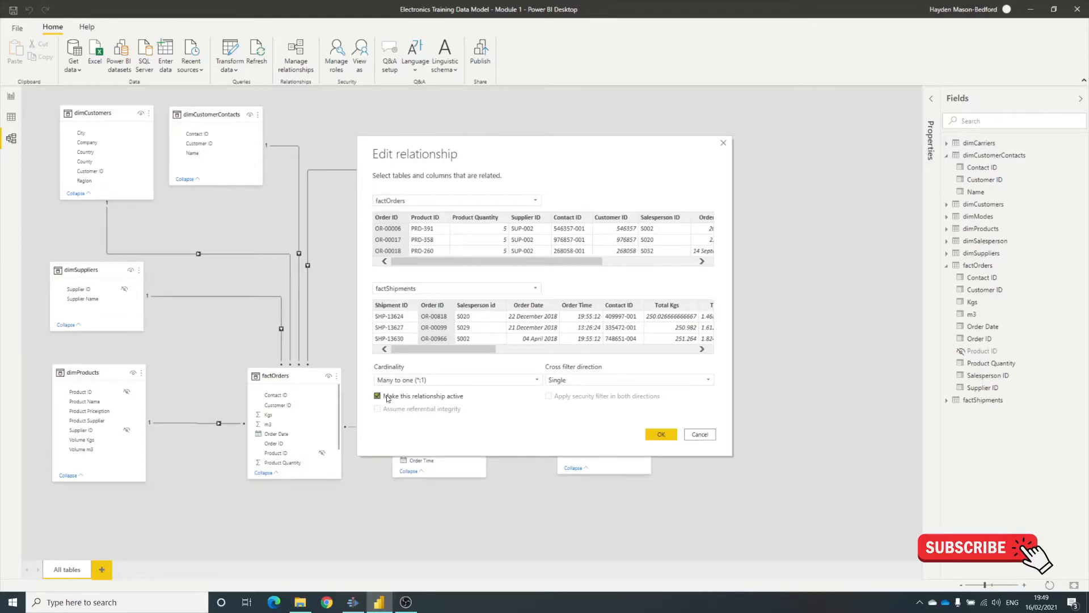
pyautogui.click(591, 380)
pyautogui.click(579, 399)
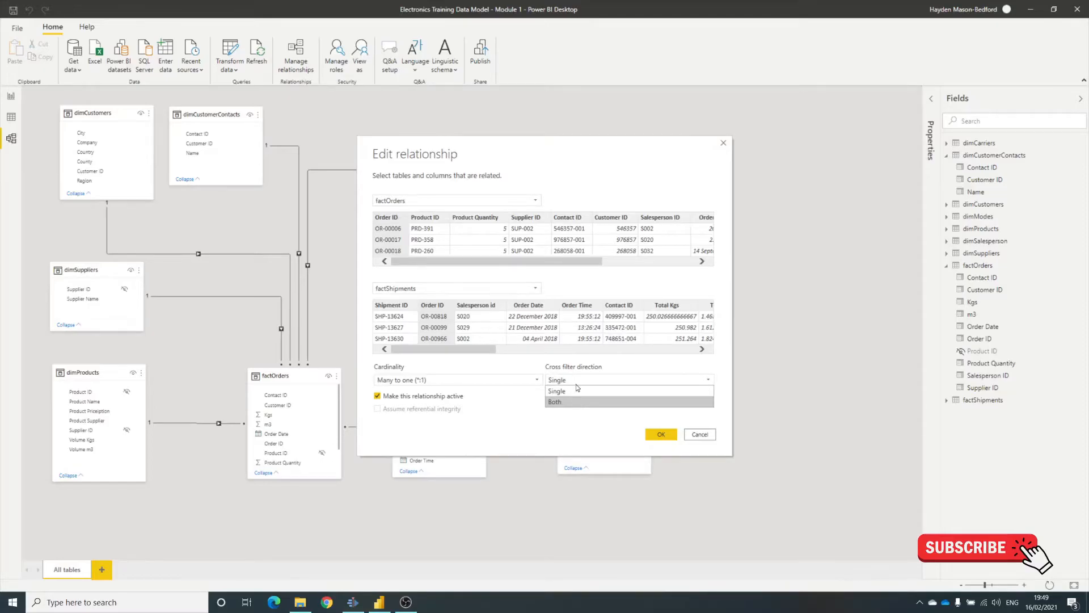
pyautogui.click(661, 435)
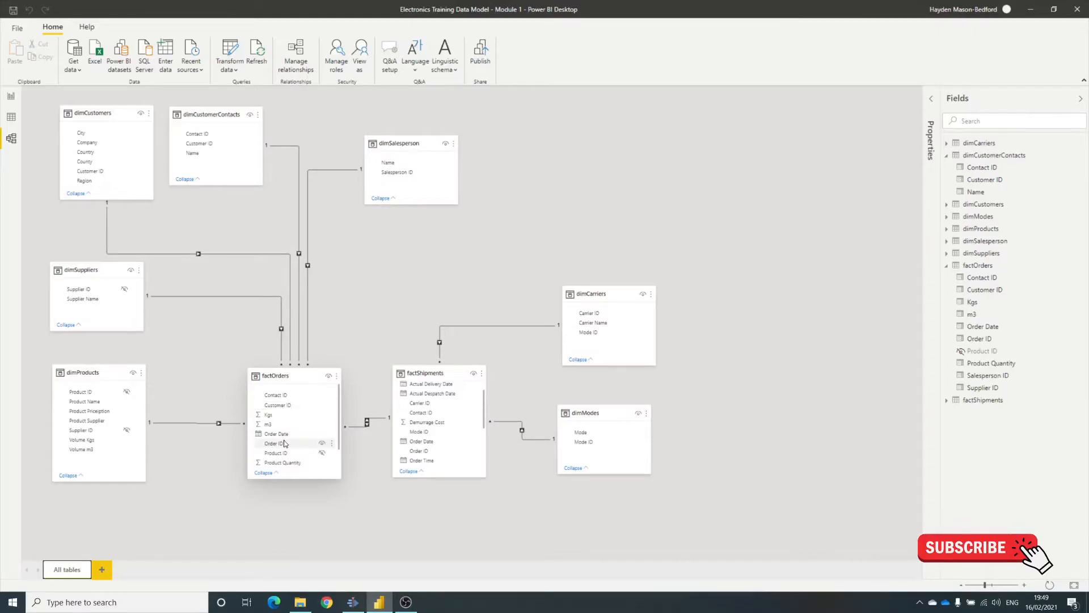
# - Switch from the model diagram to the report page and expand the dimCustomers table's fields
pyautogui.scroll(-3, 453, 434)
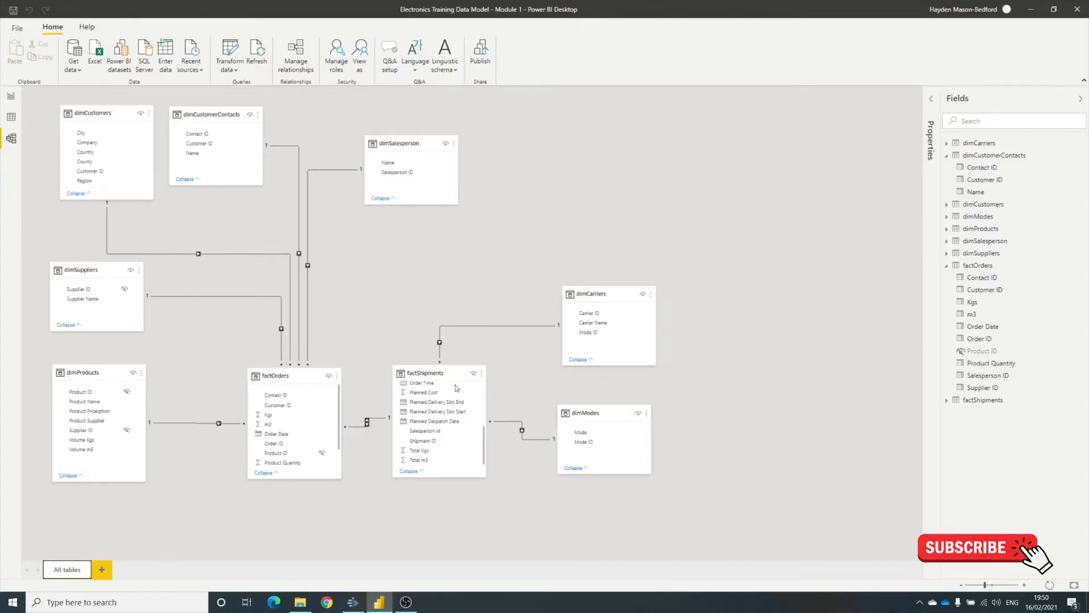
pyautogui.click(11, 96)
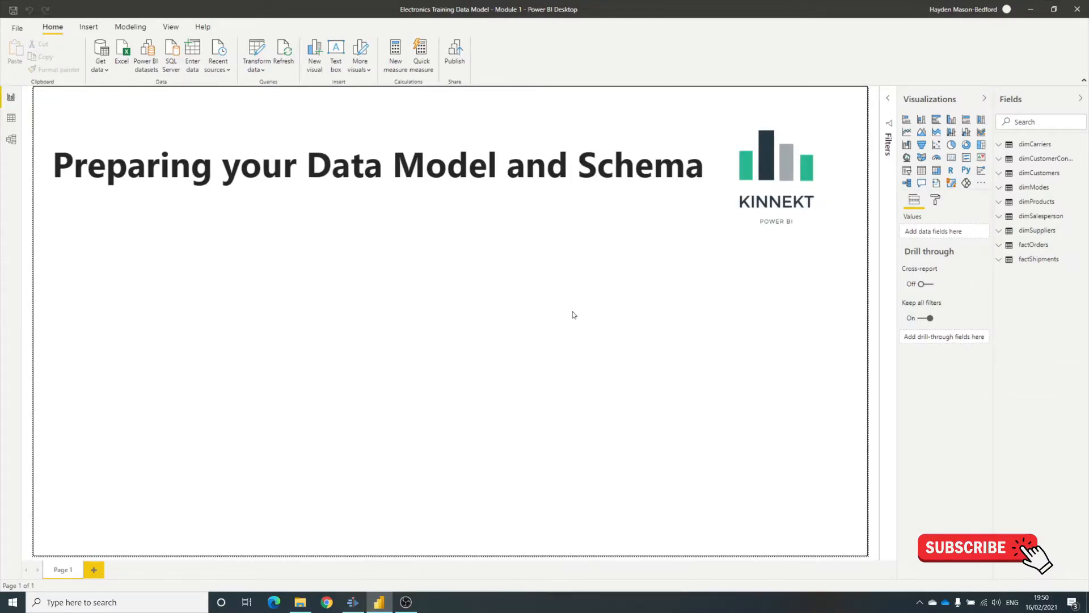
pyautogui.click(1000, 173)
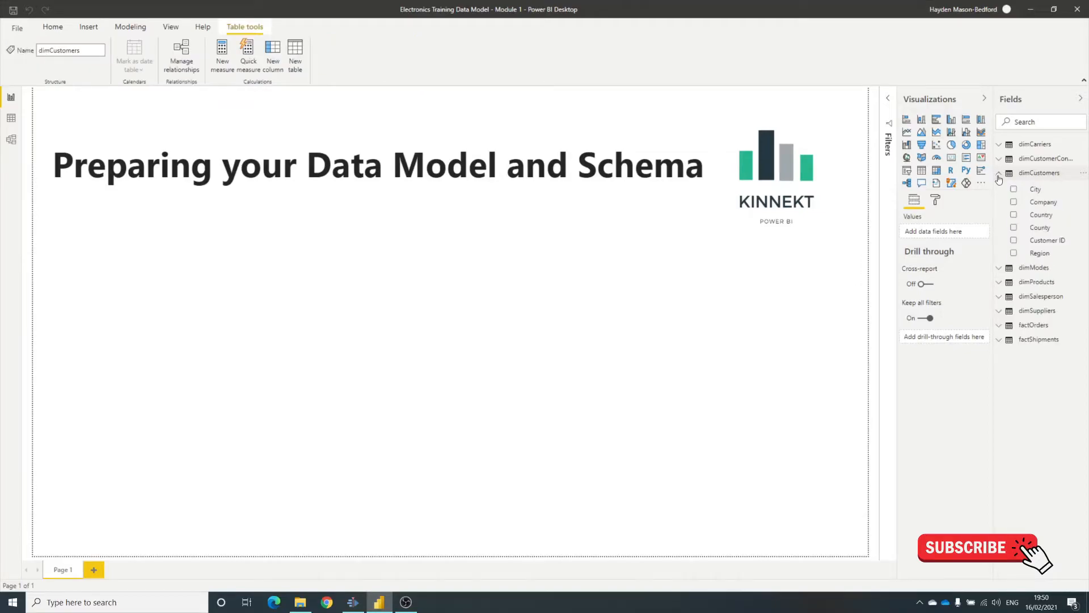